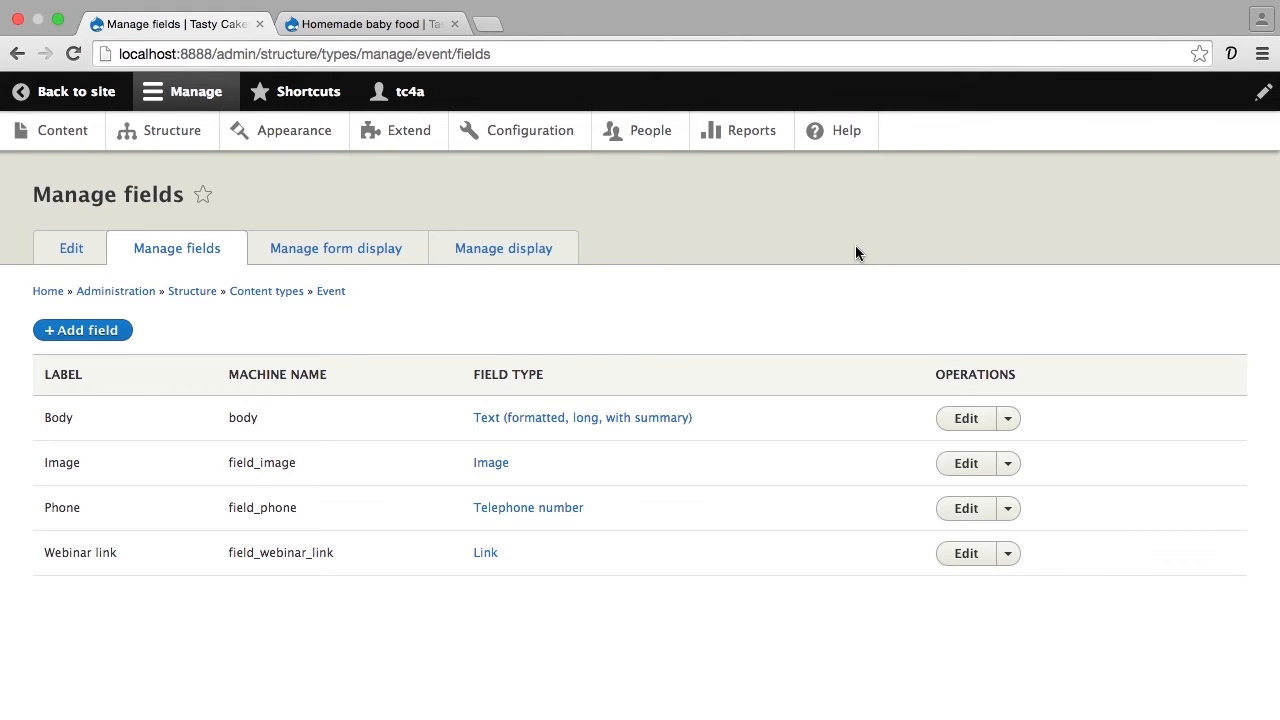
Step: Add a new Date field labelled "Event date" to the Event content type
click(122, 330)
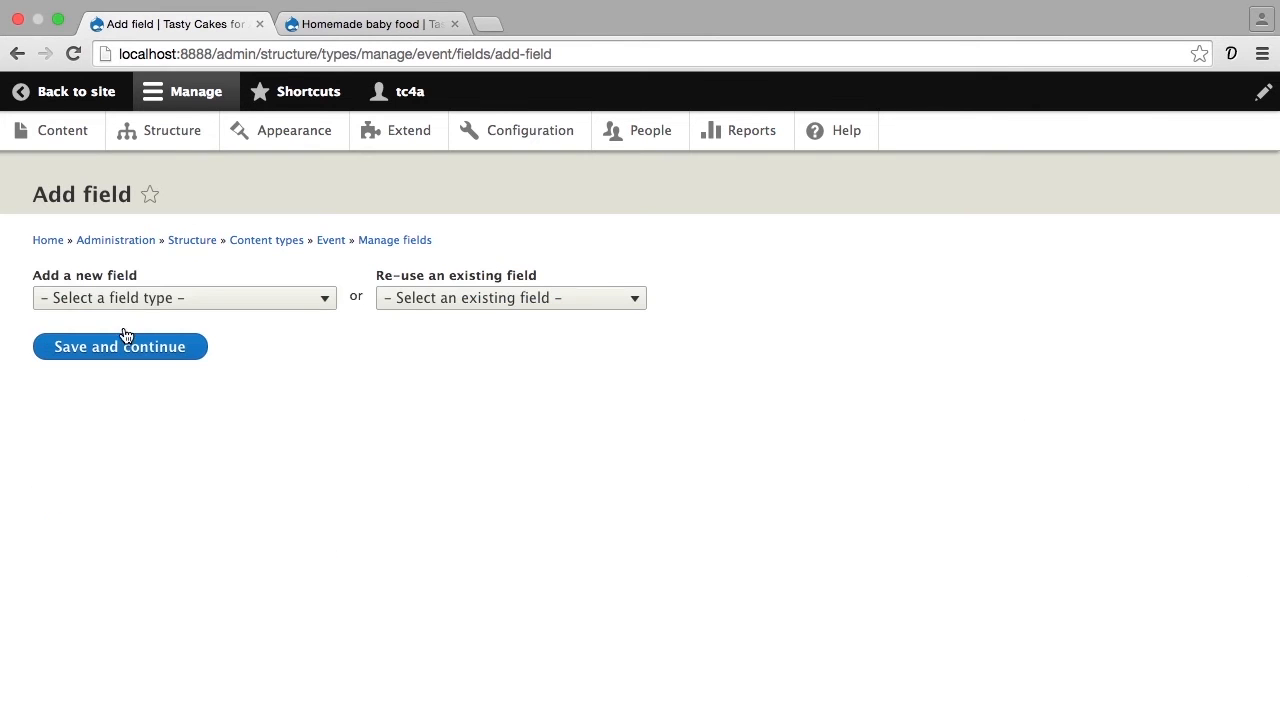
click(319, 305)
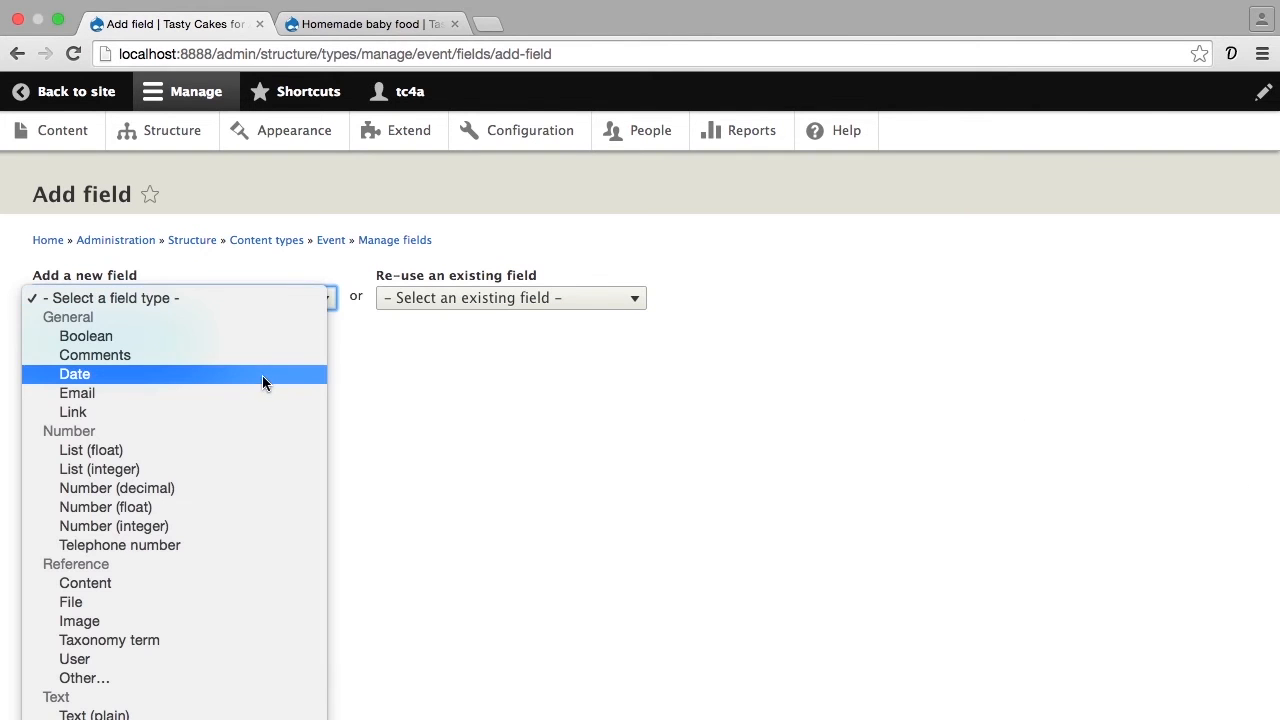
click(204, 377)
click(131, 365)
text(Event date)
click(137, 405)
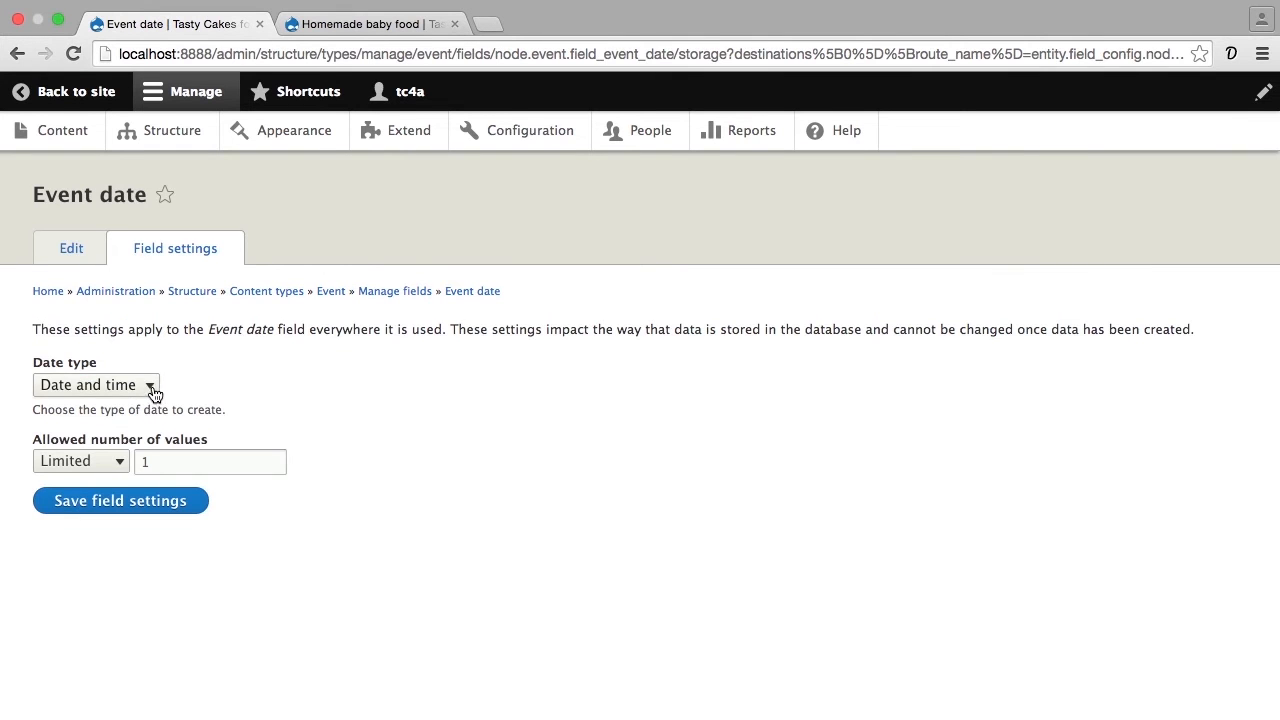
Step: Keep Date and time as the date type, limited to 1 value, and save the field settings
click(153, 390)
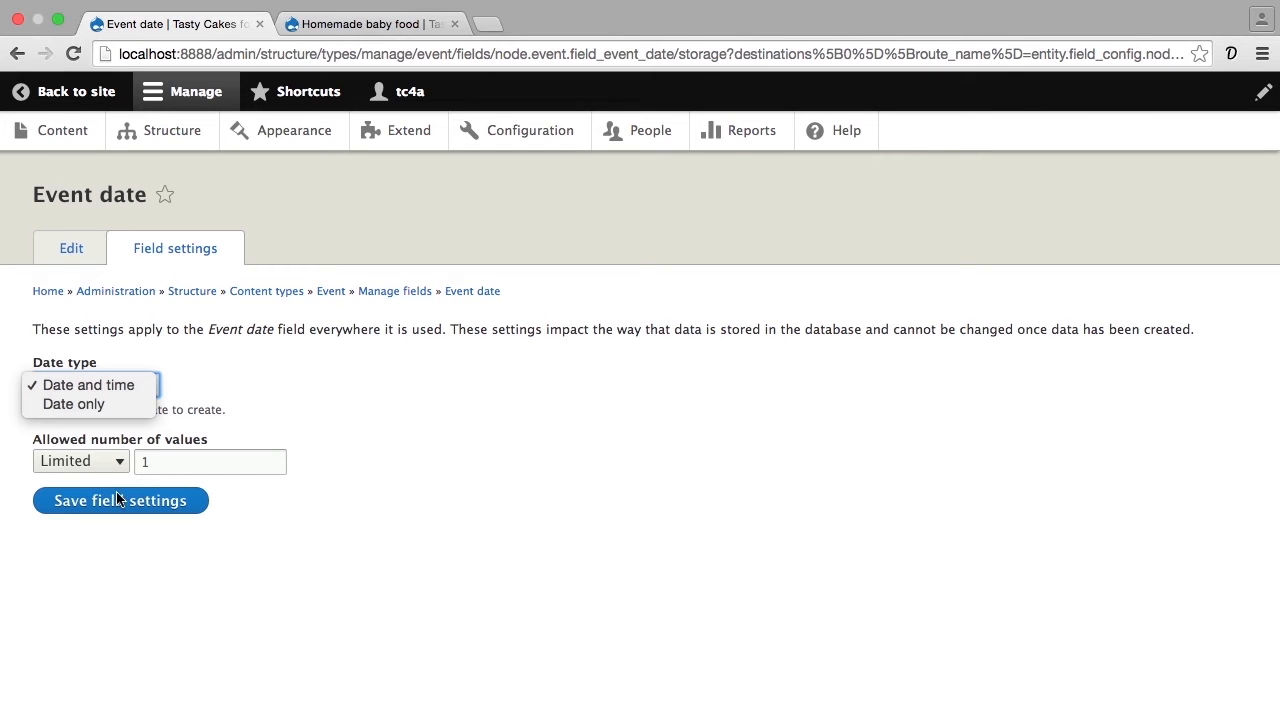
click(115, 500)
click(116, 499)
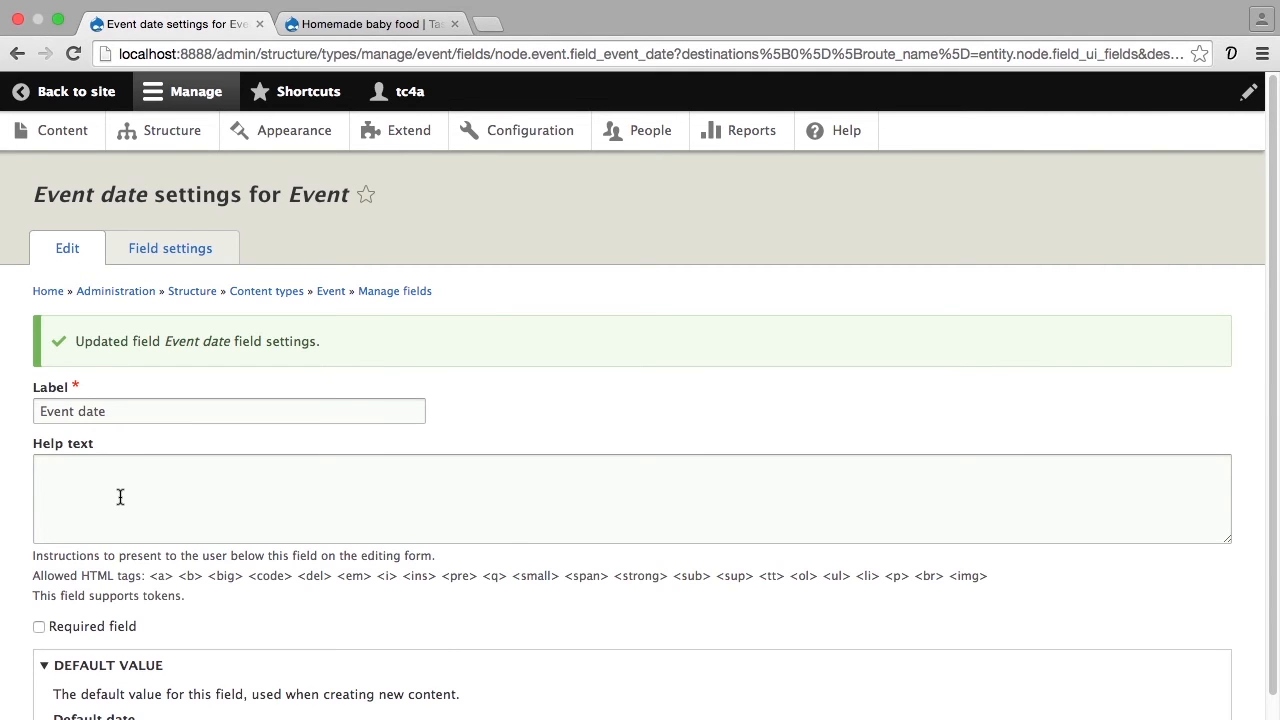
Step: Make the Event date field required, keep its default date at None, and save the settings
click(40, 628)
scroll(65, 620, down, 2)
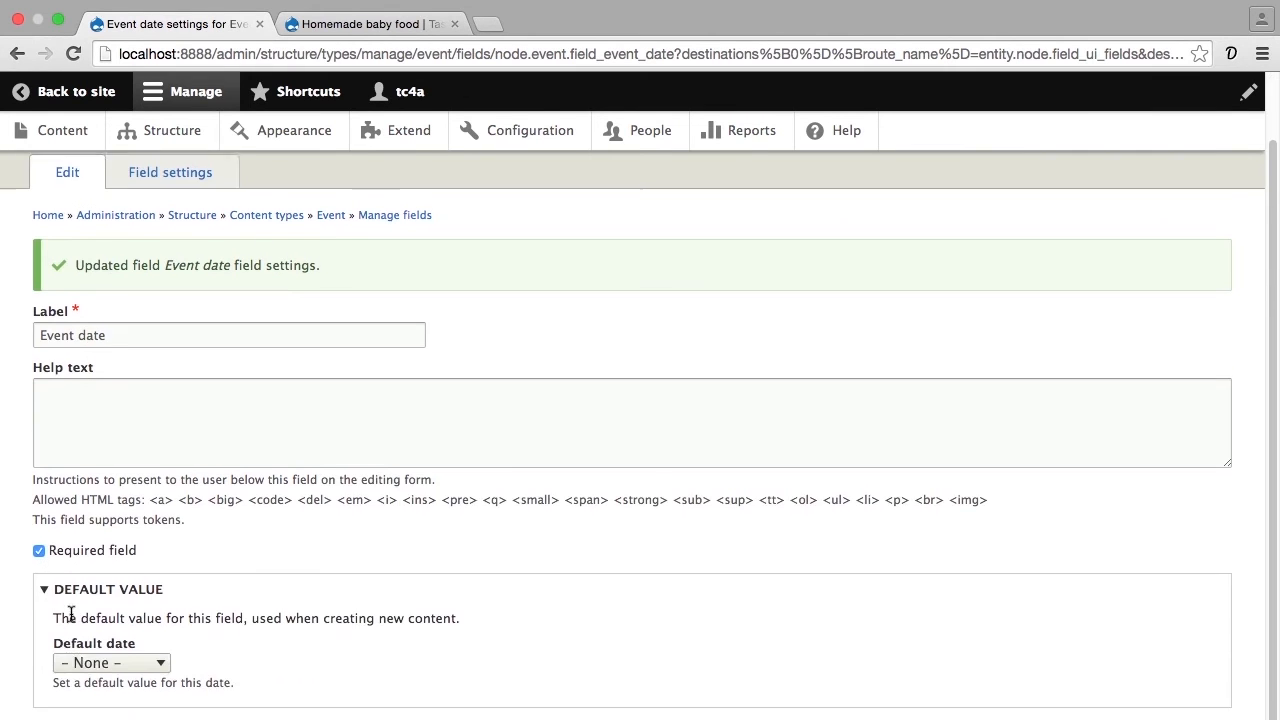
scroll(70, 614, down, 1)
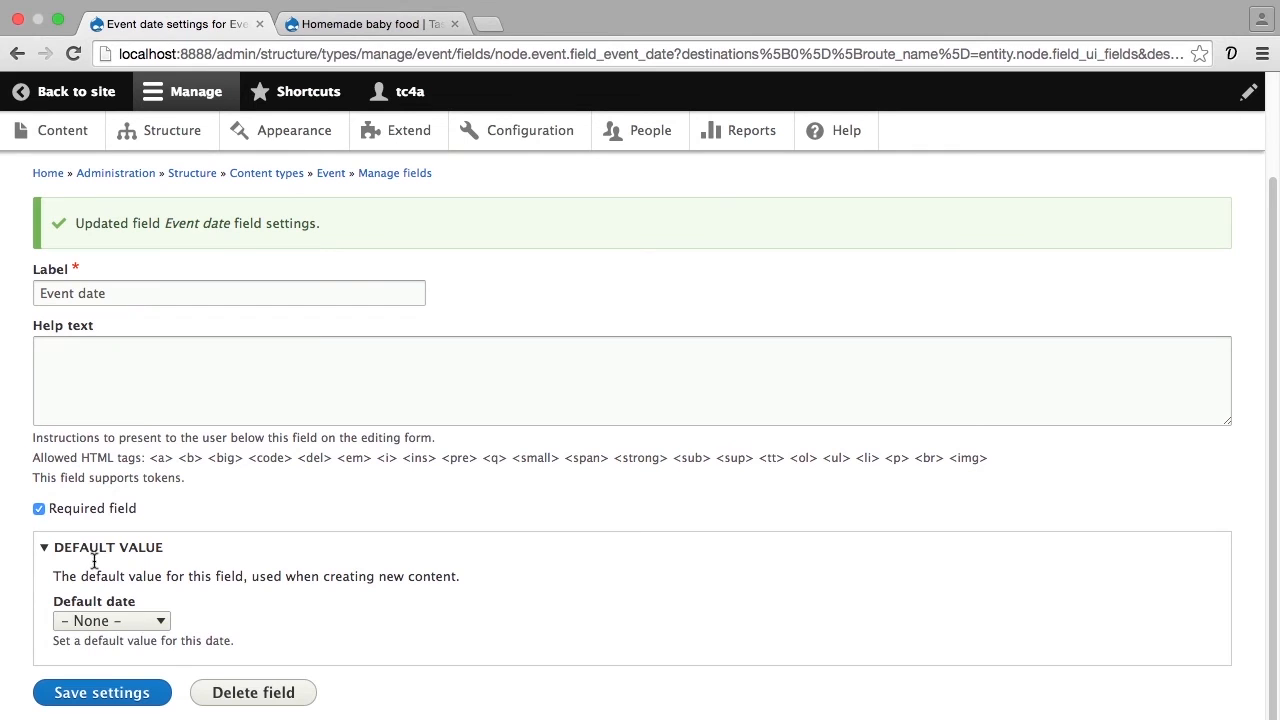
click(99, 621)
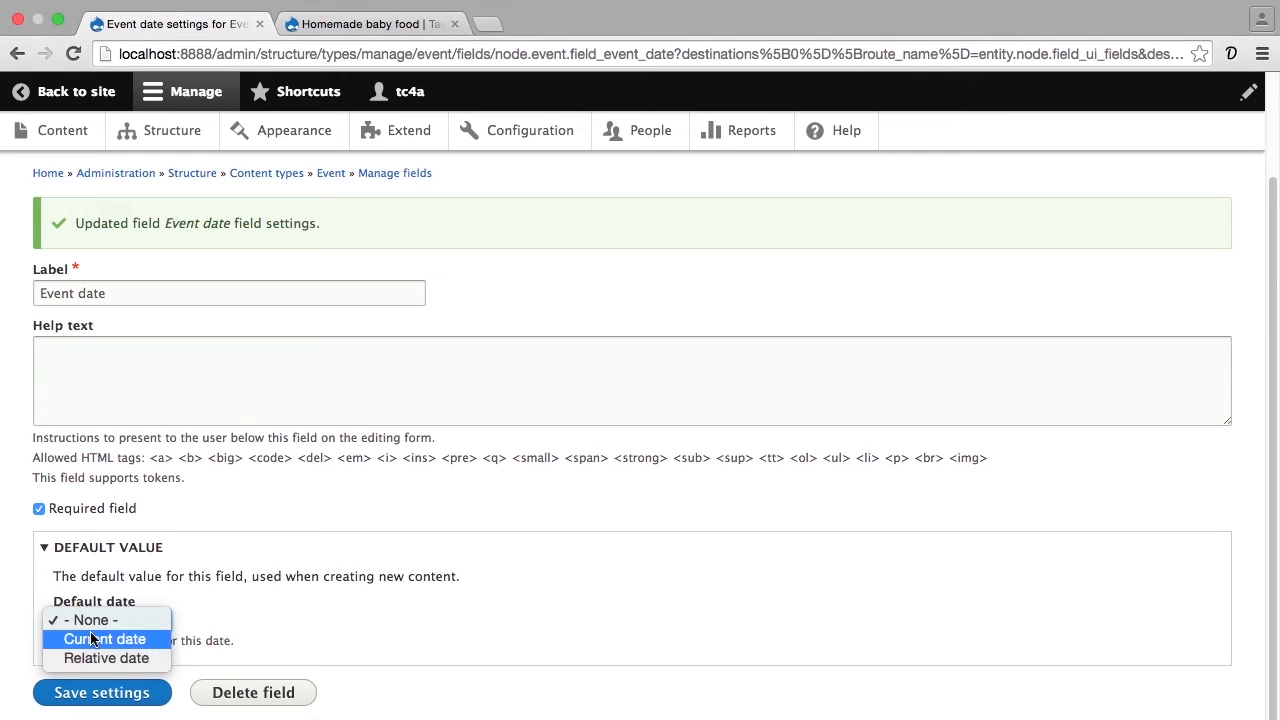
click(88, 621)
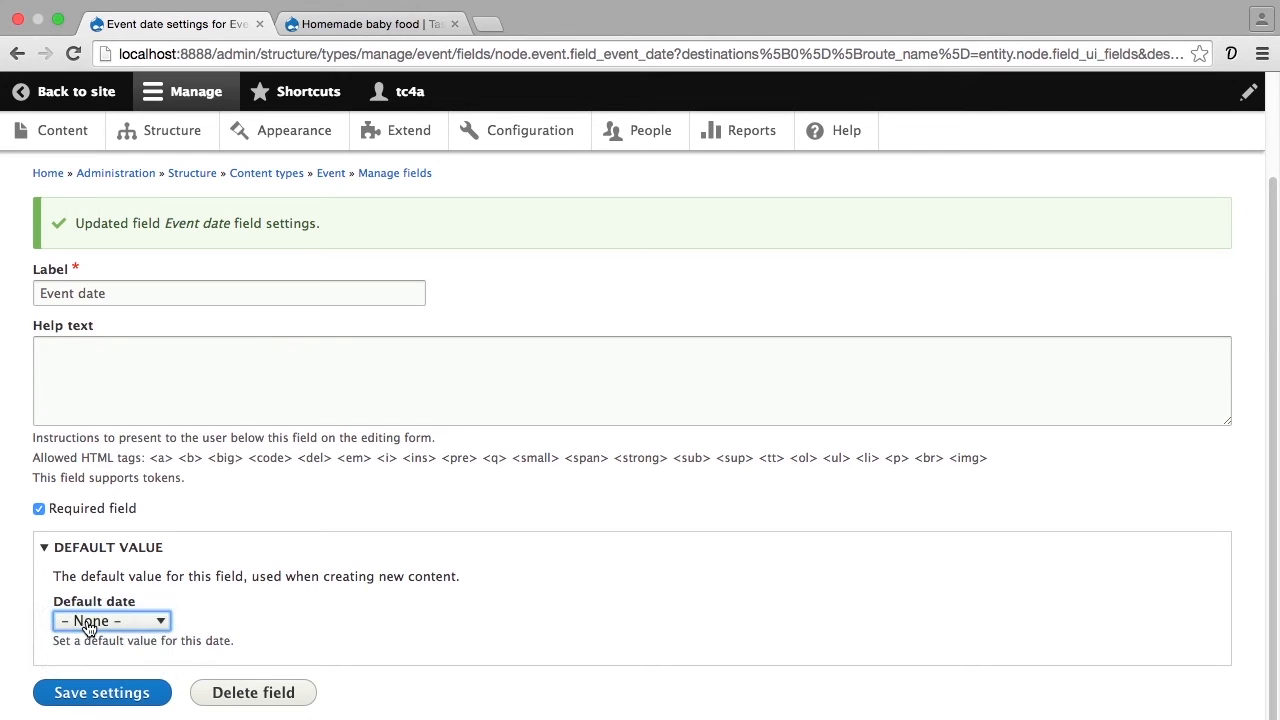
click(106, 693)
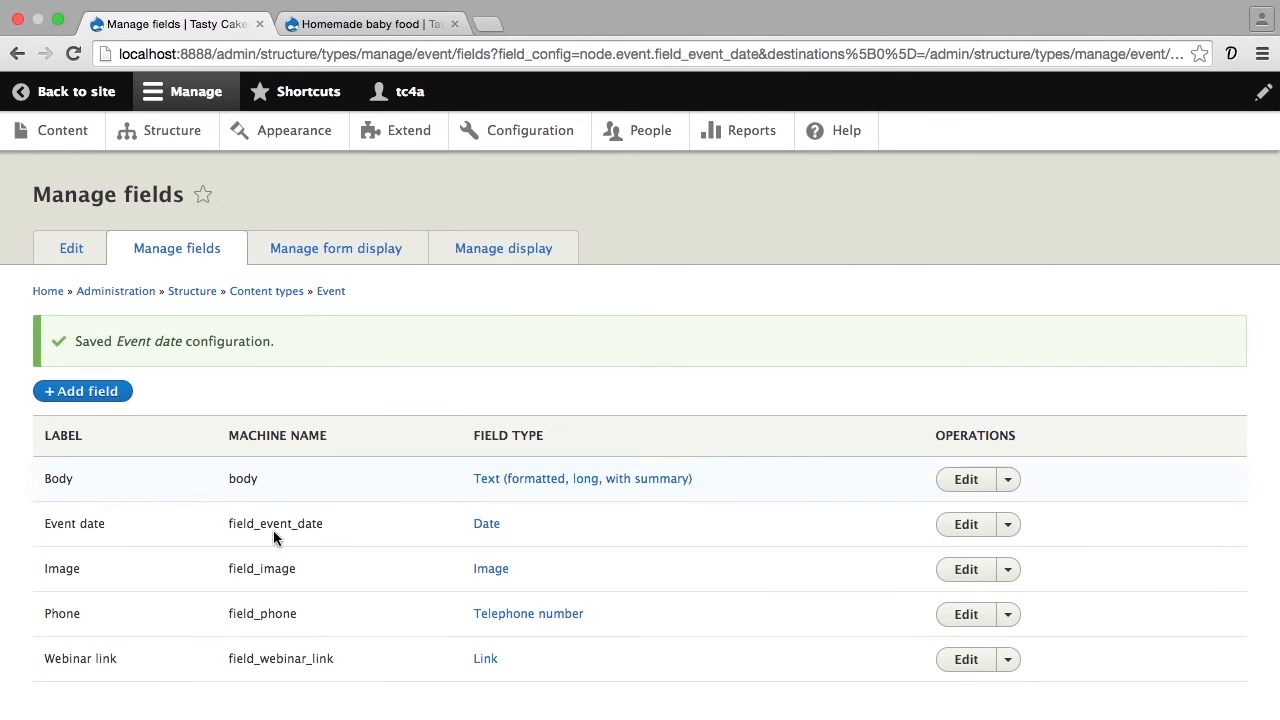
Step: Open the Homemade baby food event for editing and examine the Event date's date and time inputs
click(323, 26)
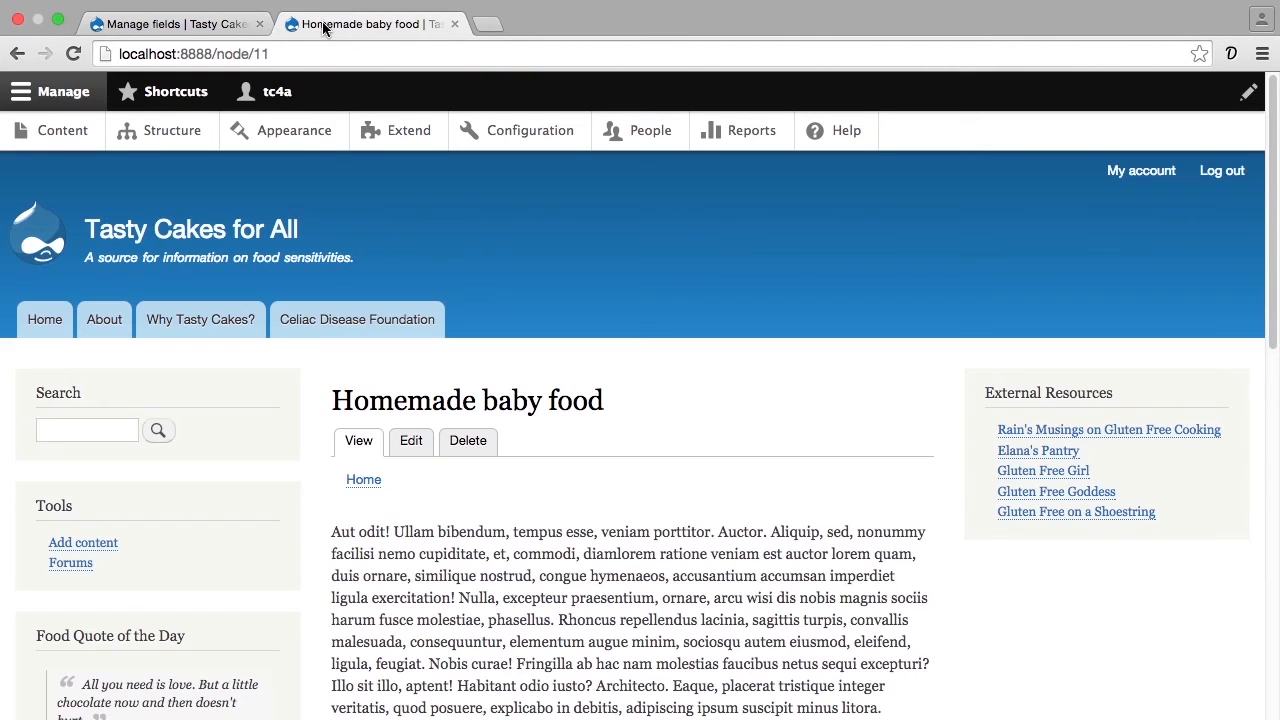
click(409, 442)
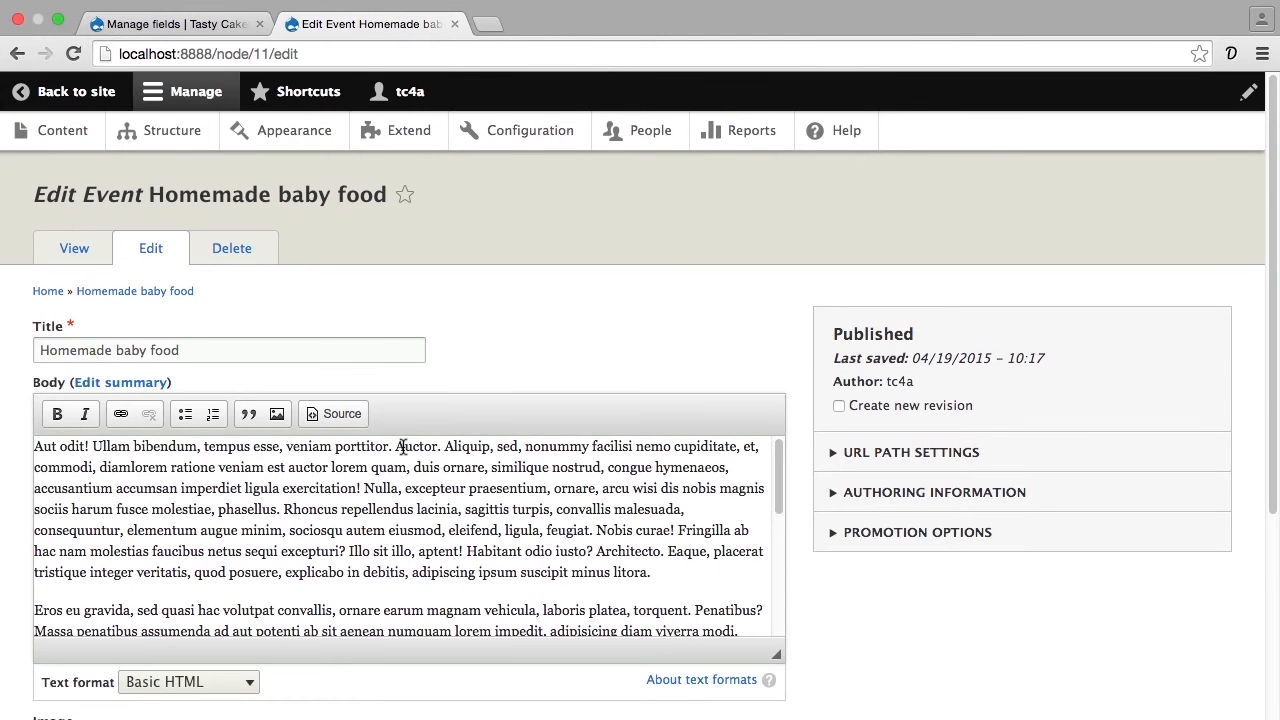
scroll(394, 497, down, 5)
scroll(394, 491, down, 1)
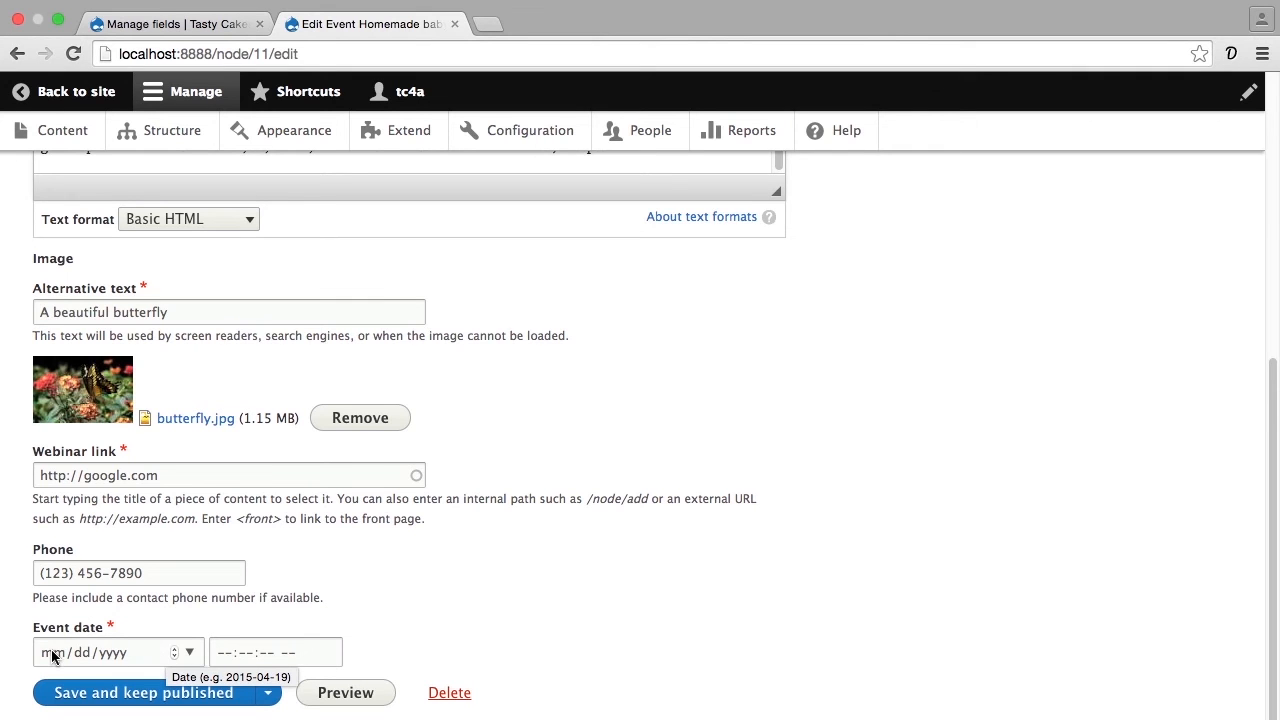
click(224, 657)
click(241, 657)
click(270, 657)
click(291, 657)
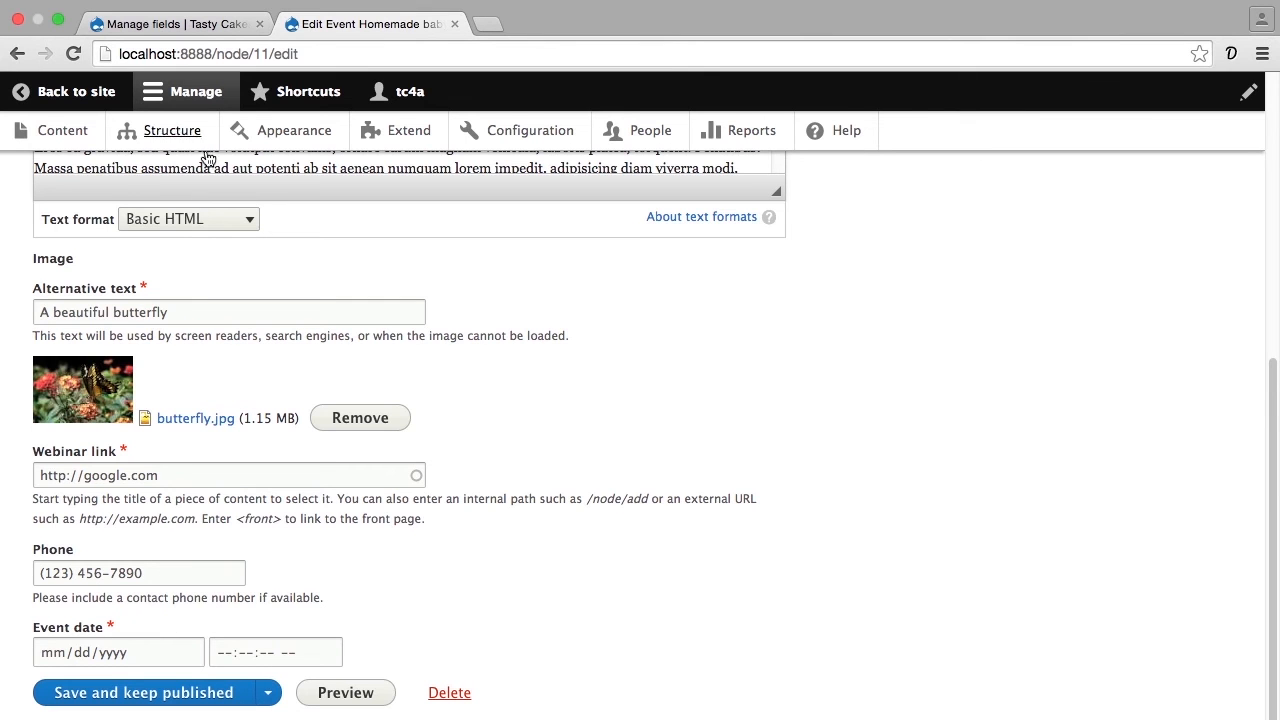
Step: Change the Event date widget to Select list in the Event content type's form display
click(211, 27)
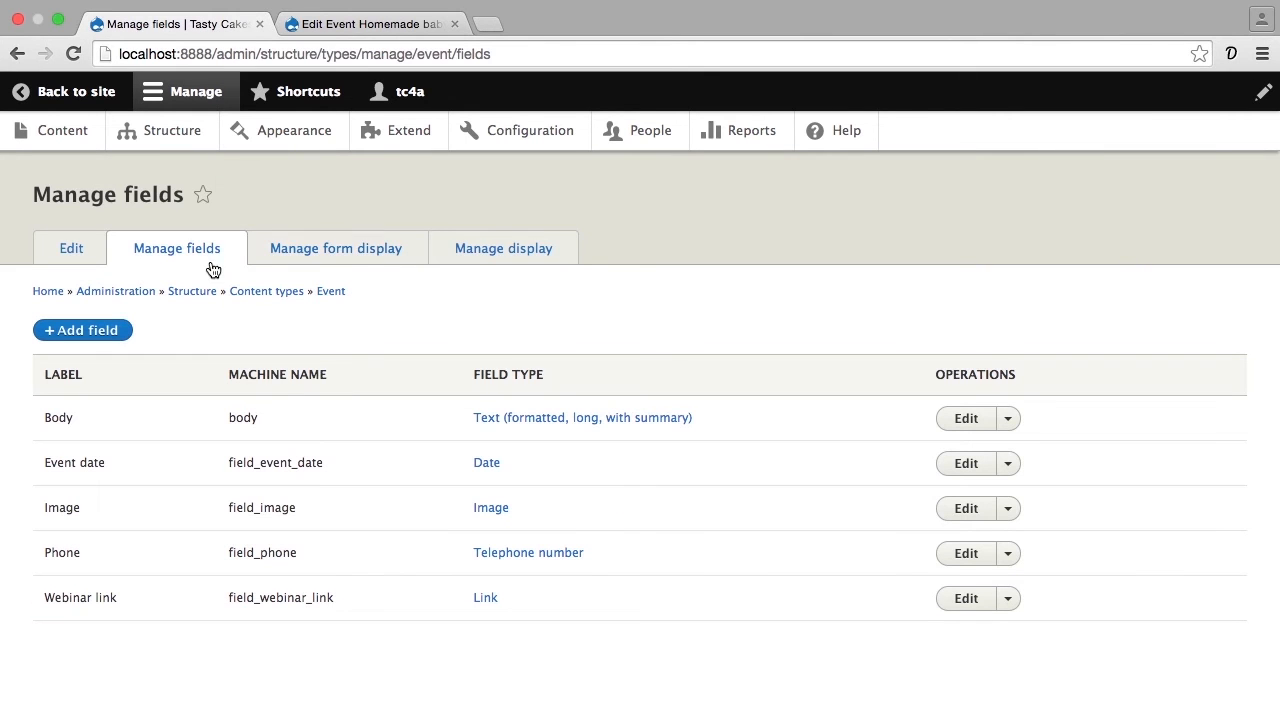
click(305, 252)
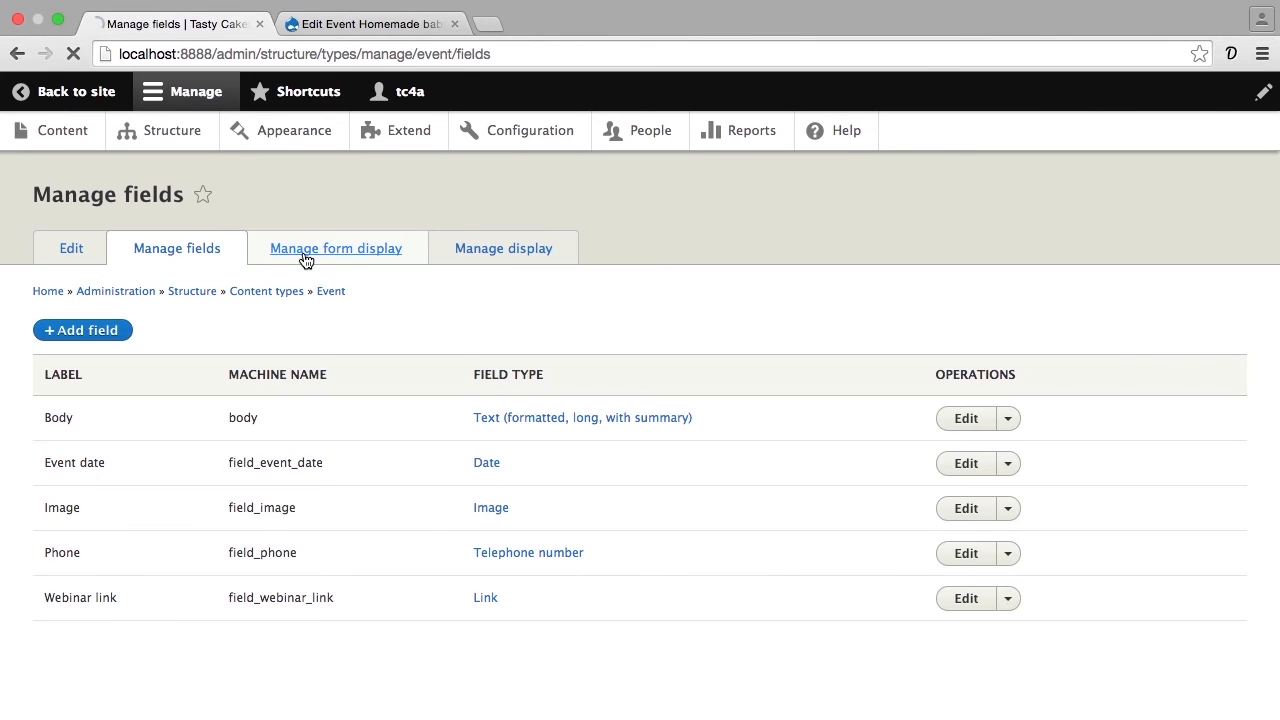
scroll(281, 336, down, 1)
scroll(281, 335, down, 12)
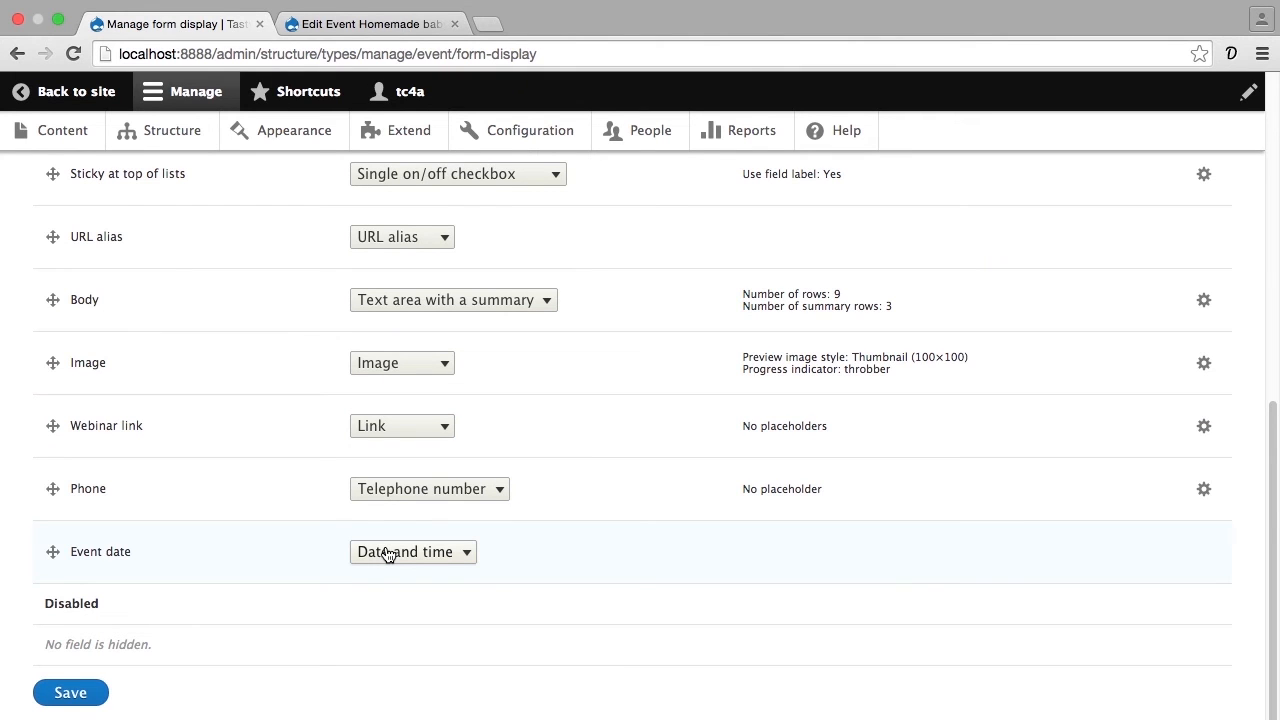
click(464, 556)
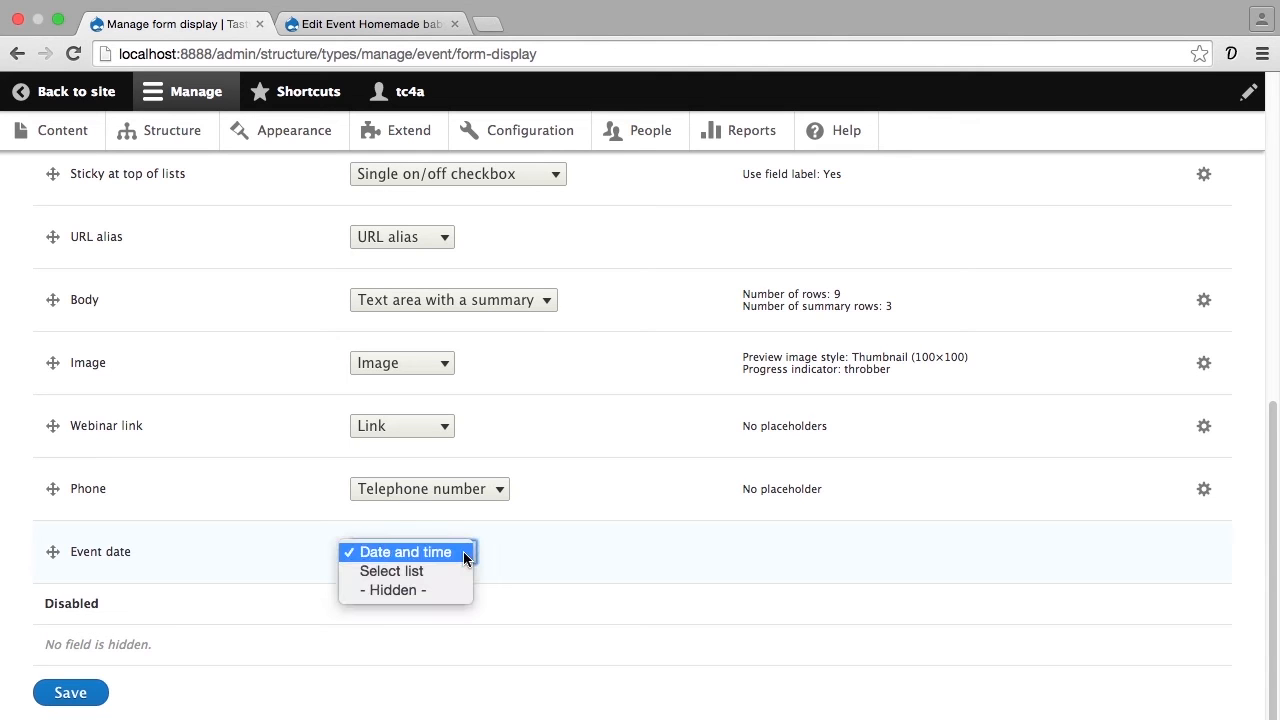
click(390, 571)
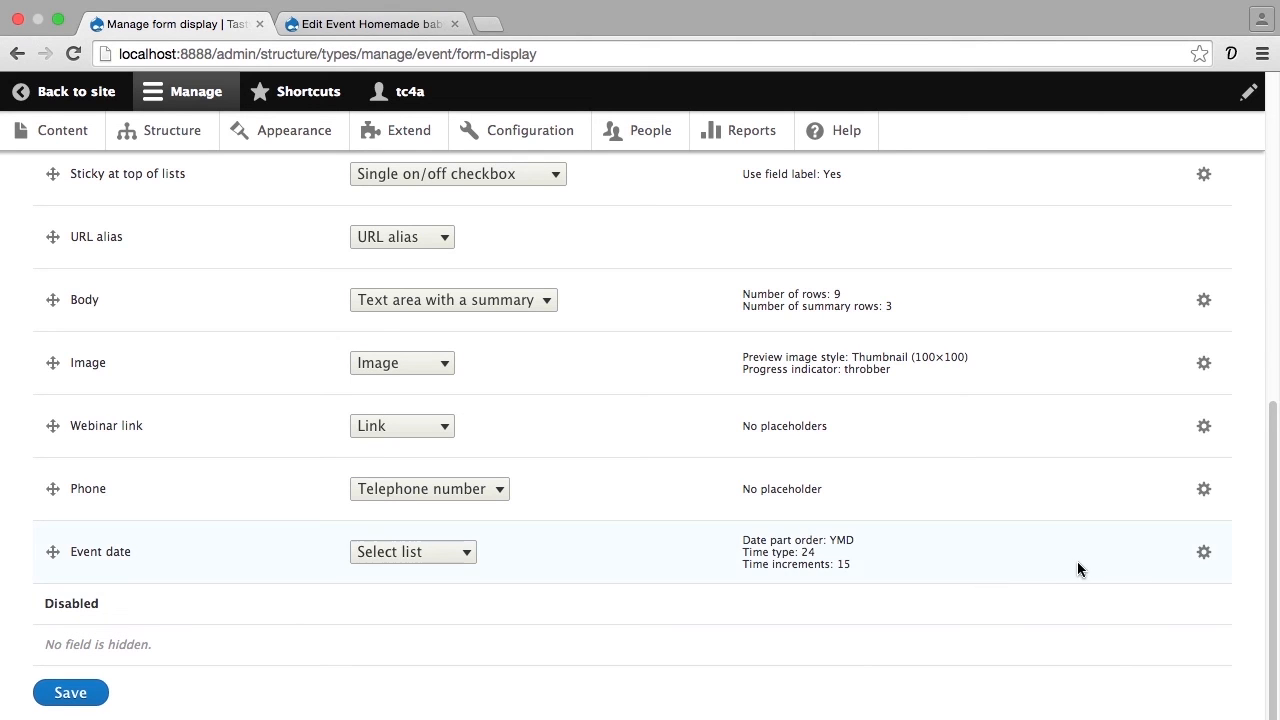
Step: Keep 24 hour time and 15 minute increments in the Event date widget settings, update them, and save the form display
click(1203, 551)
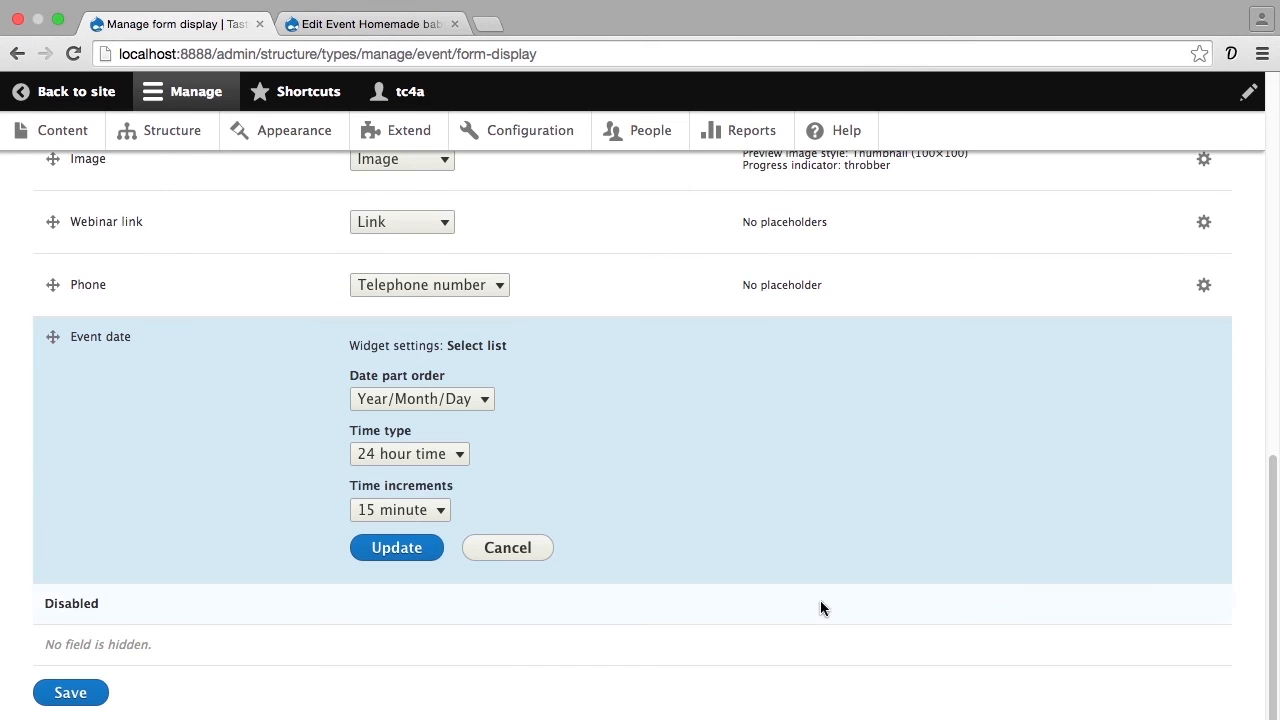
click(449, 455)
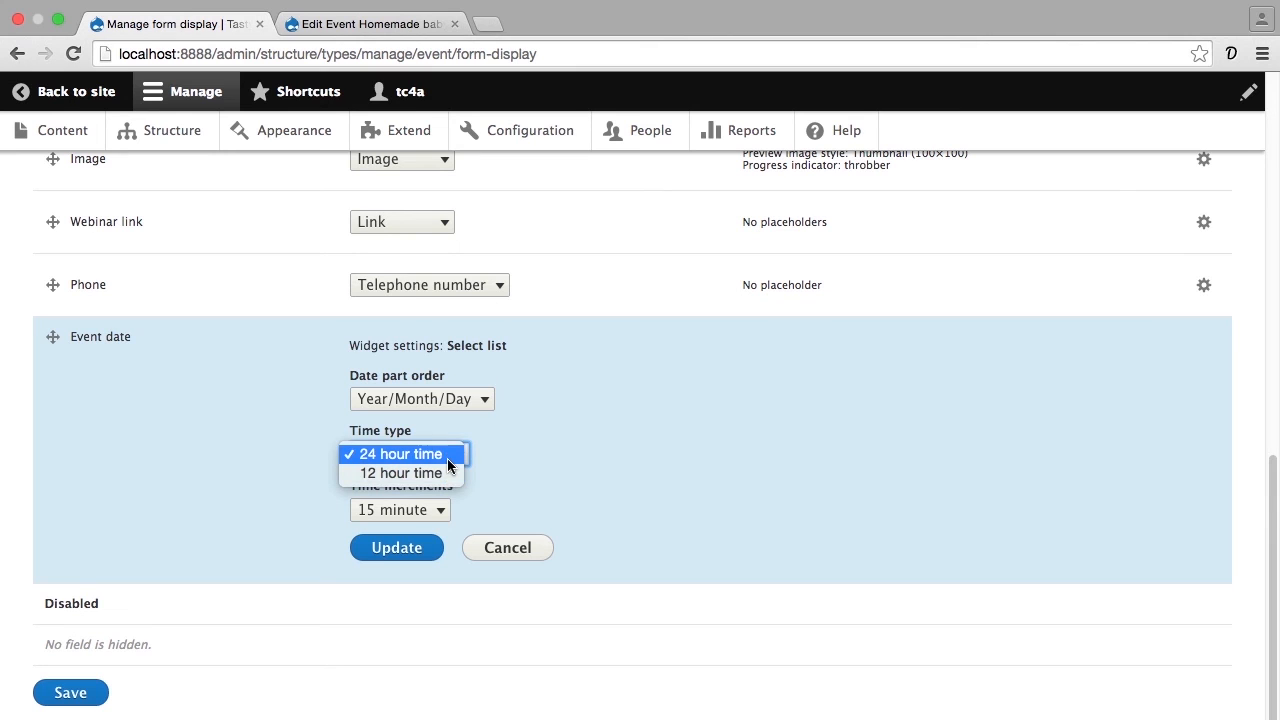
click(447, 458)
click(434, 508)
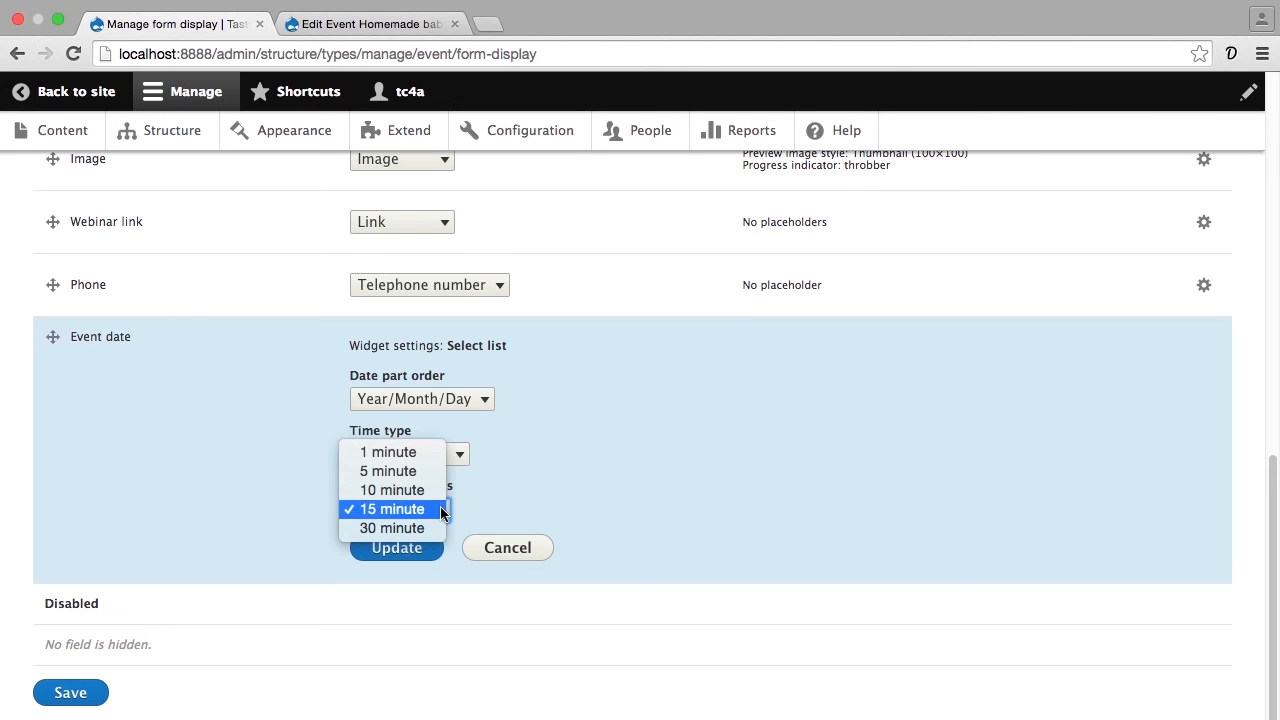
click(530, 515)
click(436, 547)
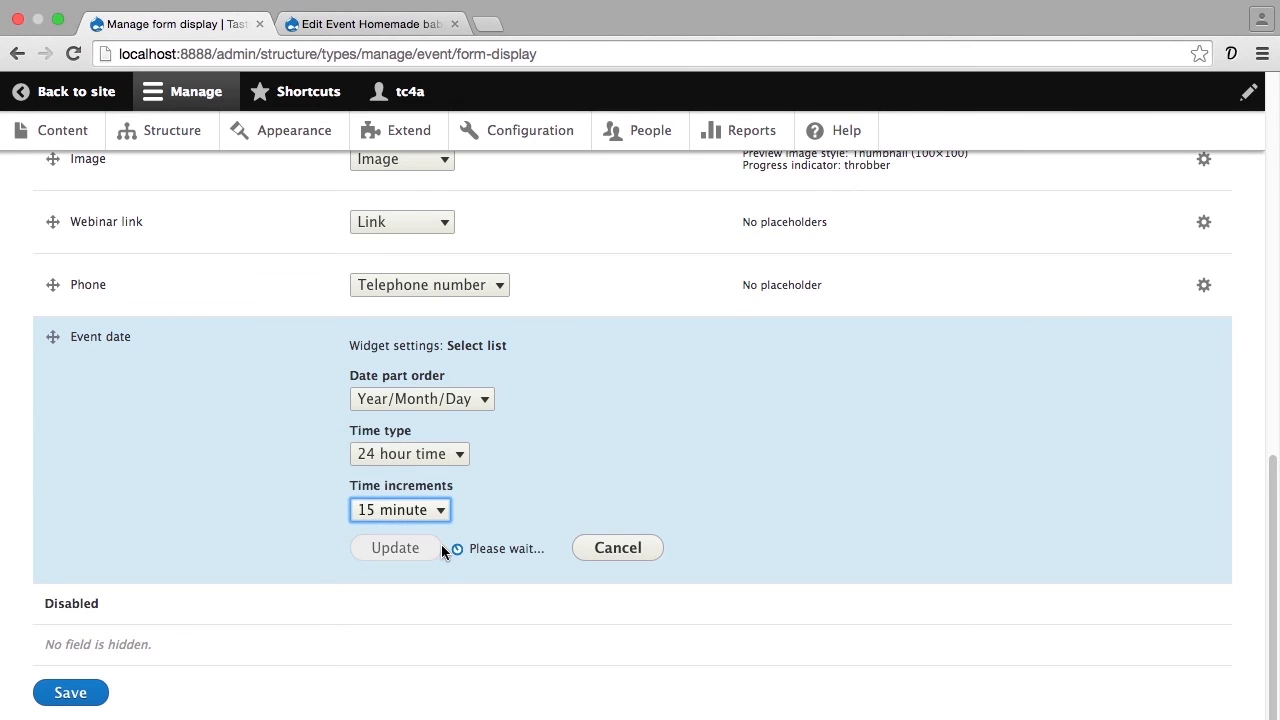
click(65, 700)
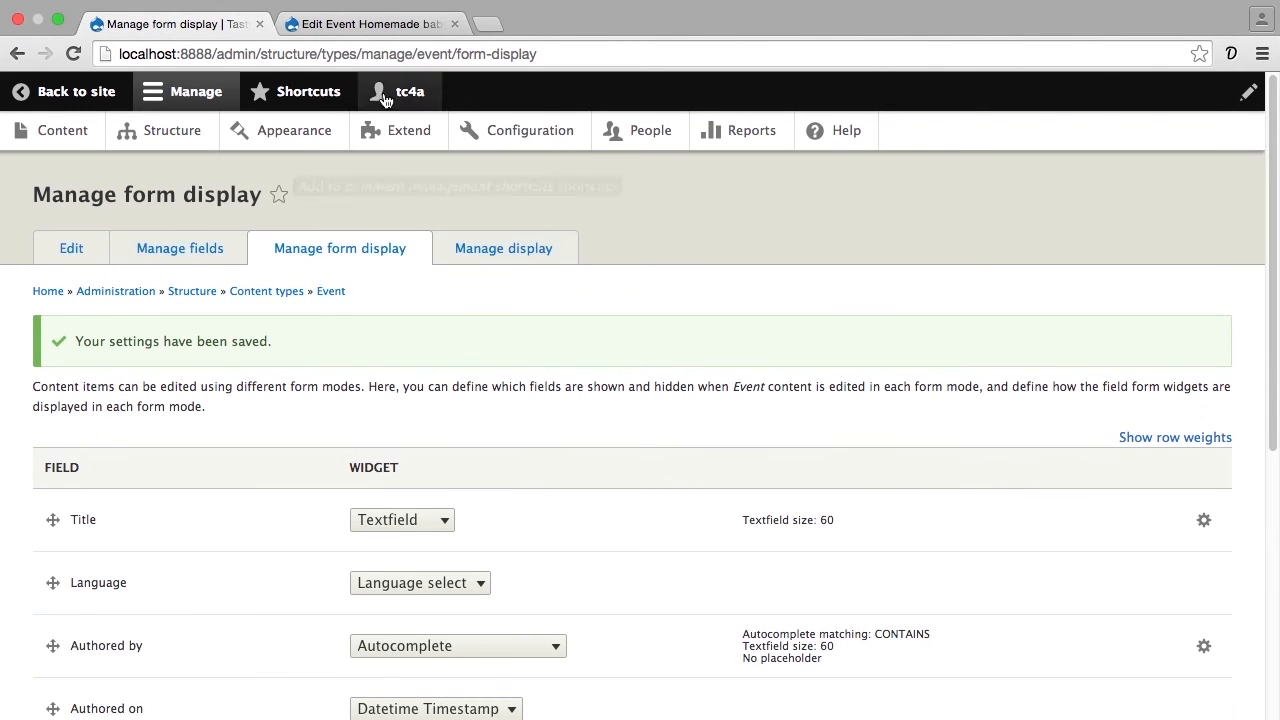
Step: Reload the Homemade baby food edit form and examine the year and month select lists of the Event date
click(380, 28)
key(super+r)
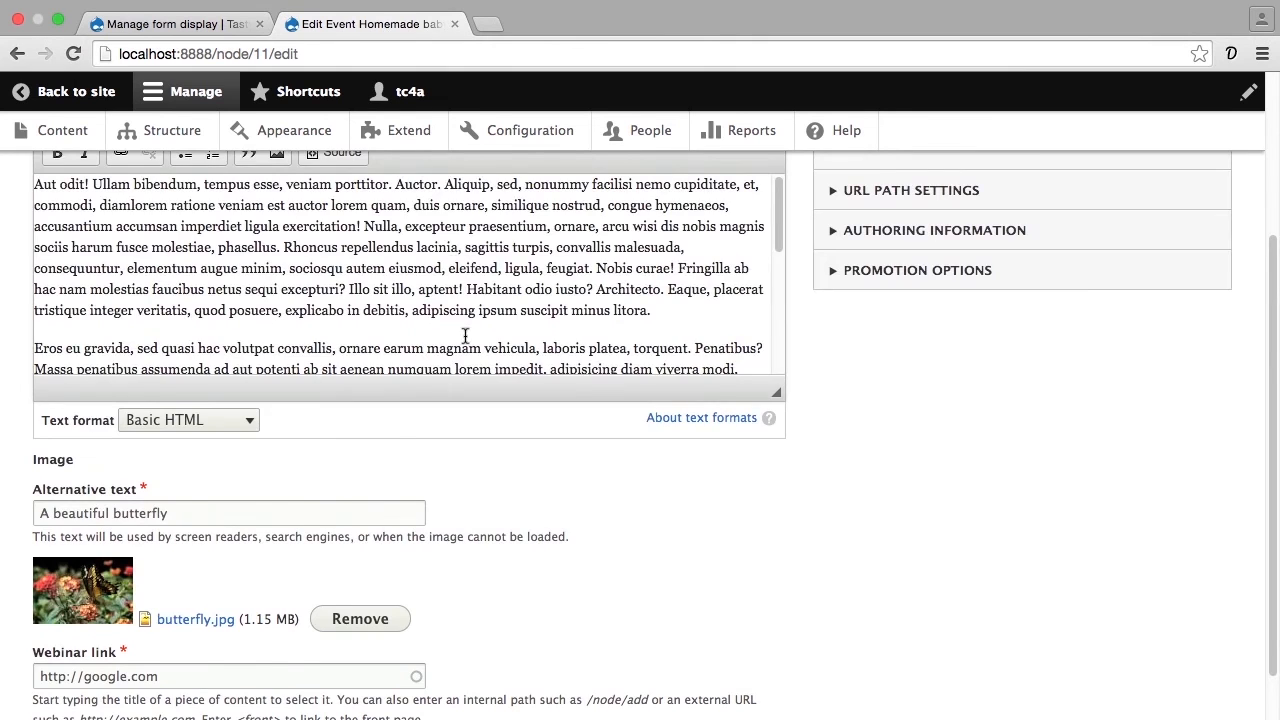
scroll(453, 446, down, 3)
click(103, 662)
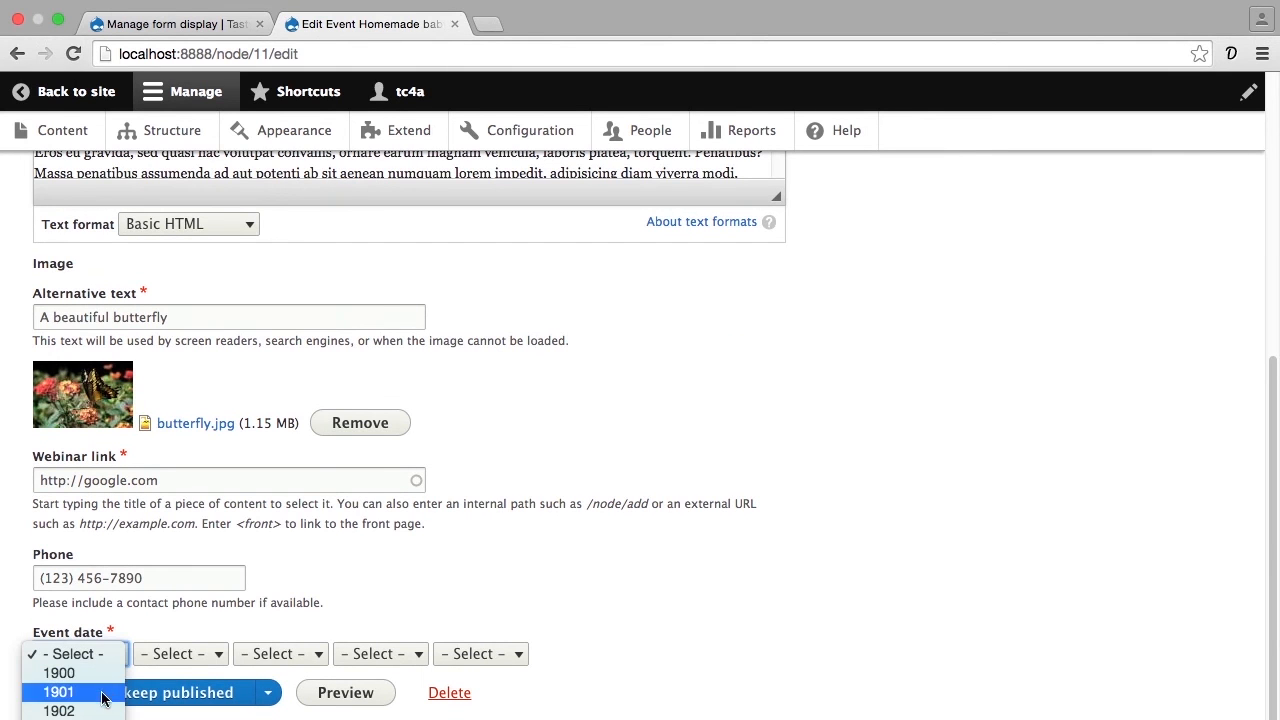
click(190, 660)
click(207, 660)
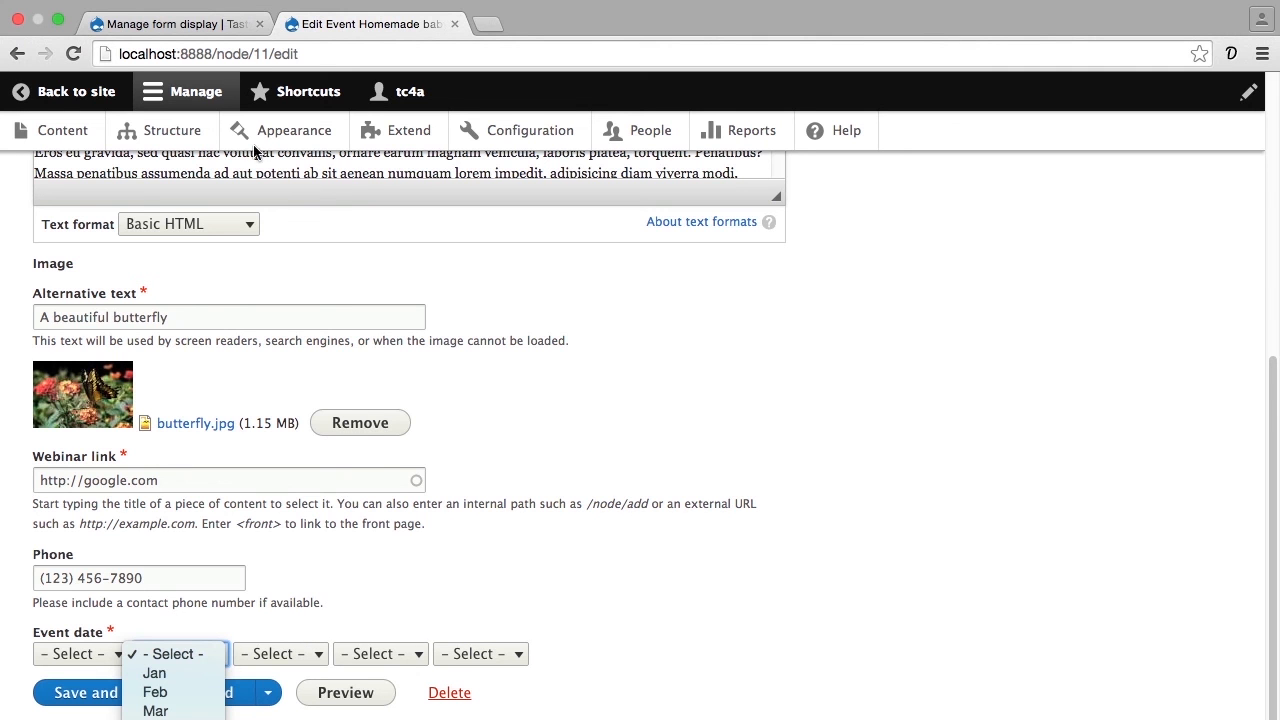
Step: Set the Event date widget to Date and time in the Event form display and save it
click(229, 26)
click(229, 26)
scroll(355, 443, down, 10)
click(385, 552)
click(377, 533)
click(94, 692)
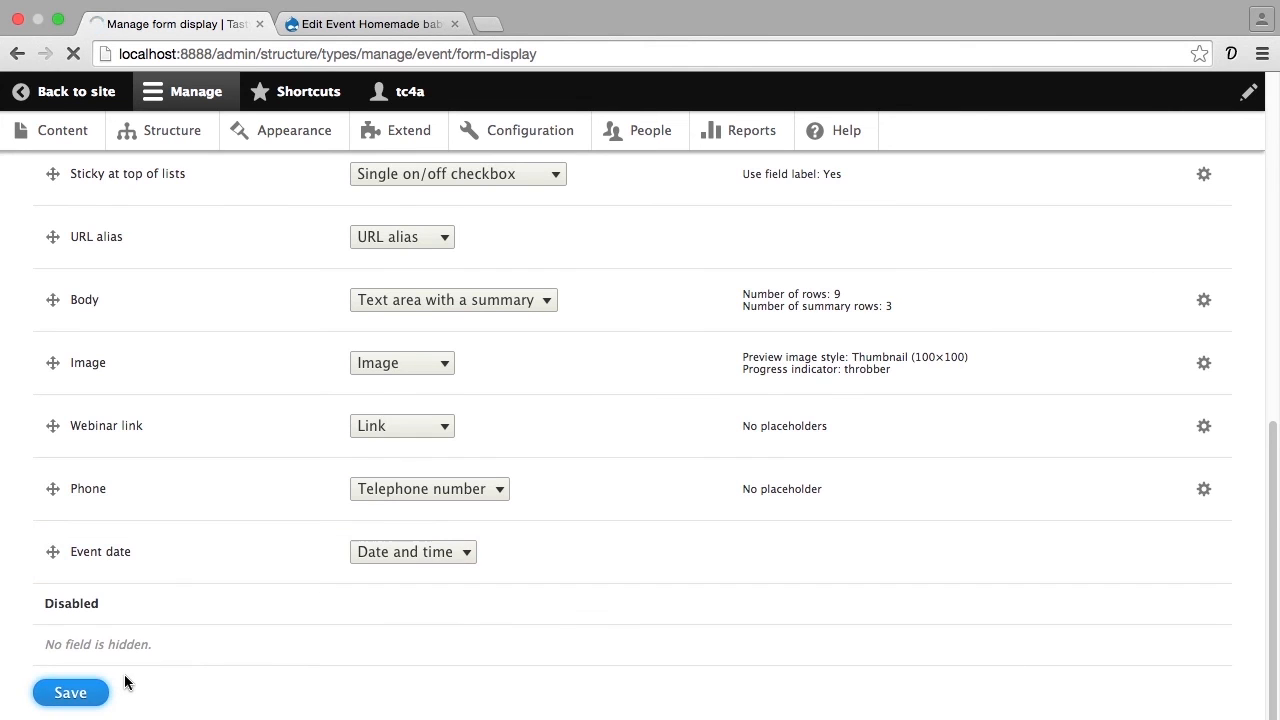
Step: Reload the Homemade baby food edit form and set its Event date to 07/24/2016 at 04:15:00 PM
click(379, 30)
key(super+r)
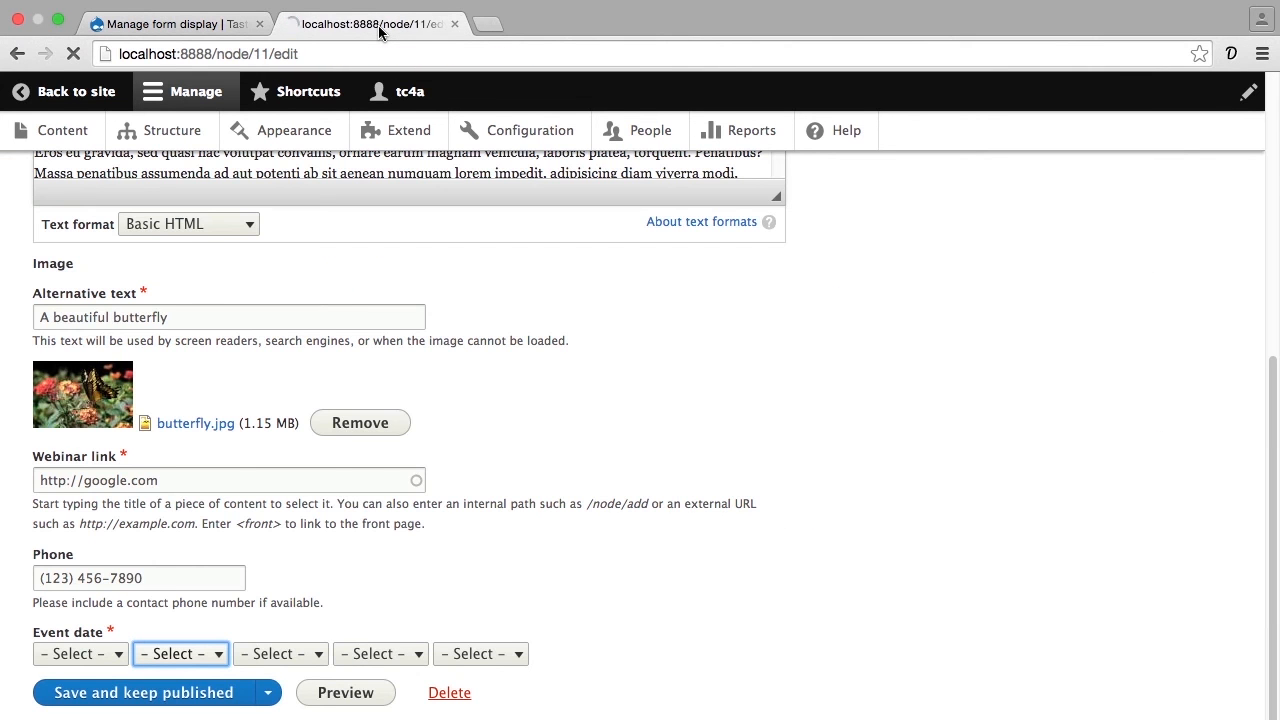
scroll(402, 222, down, 1)
scroll(402, 220, down, 5)
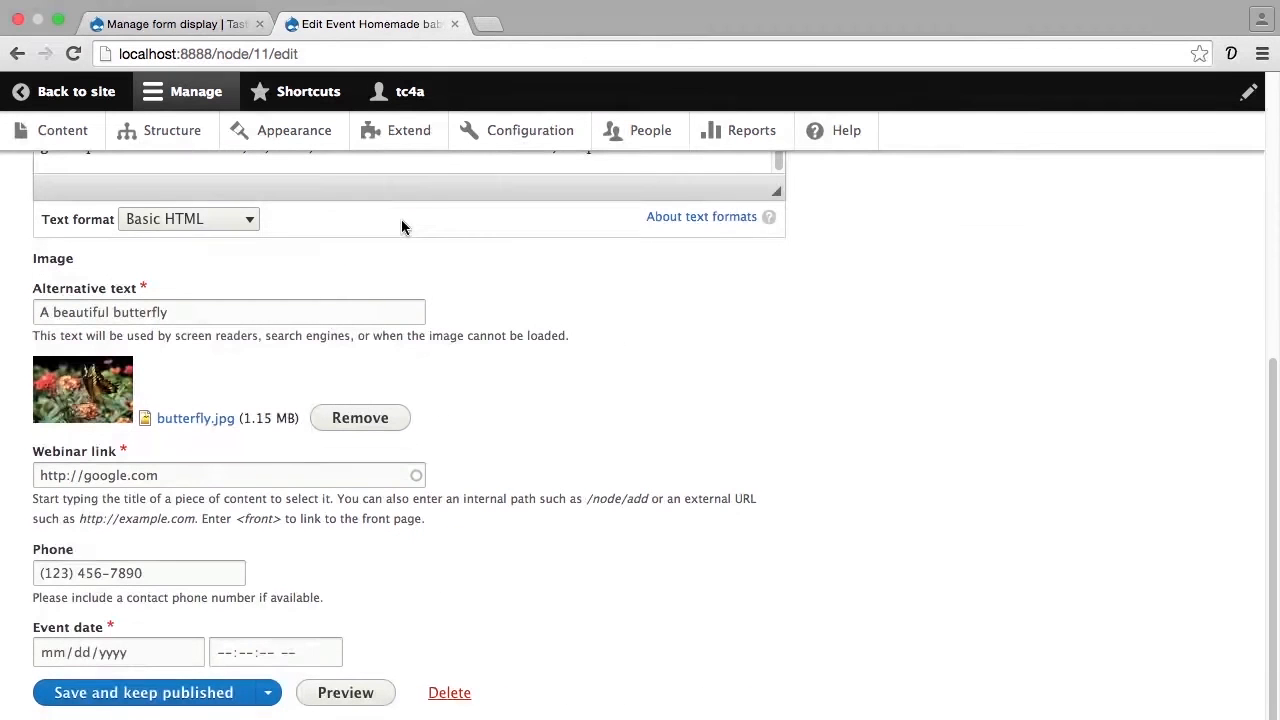
click(61, 655)
text(07242016)
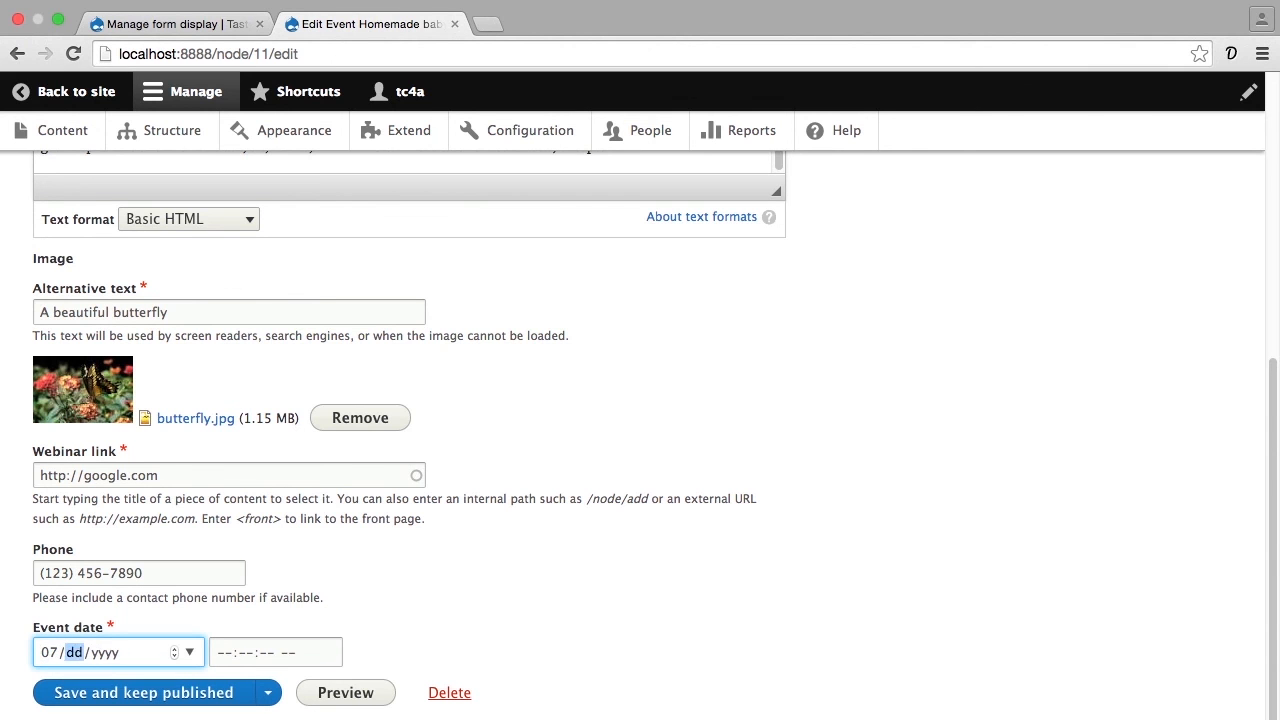
click(229, 663)
text(041500p)
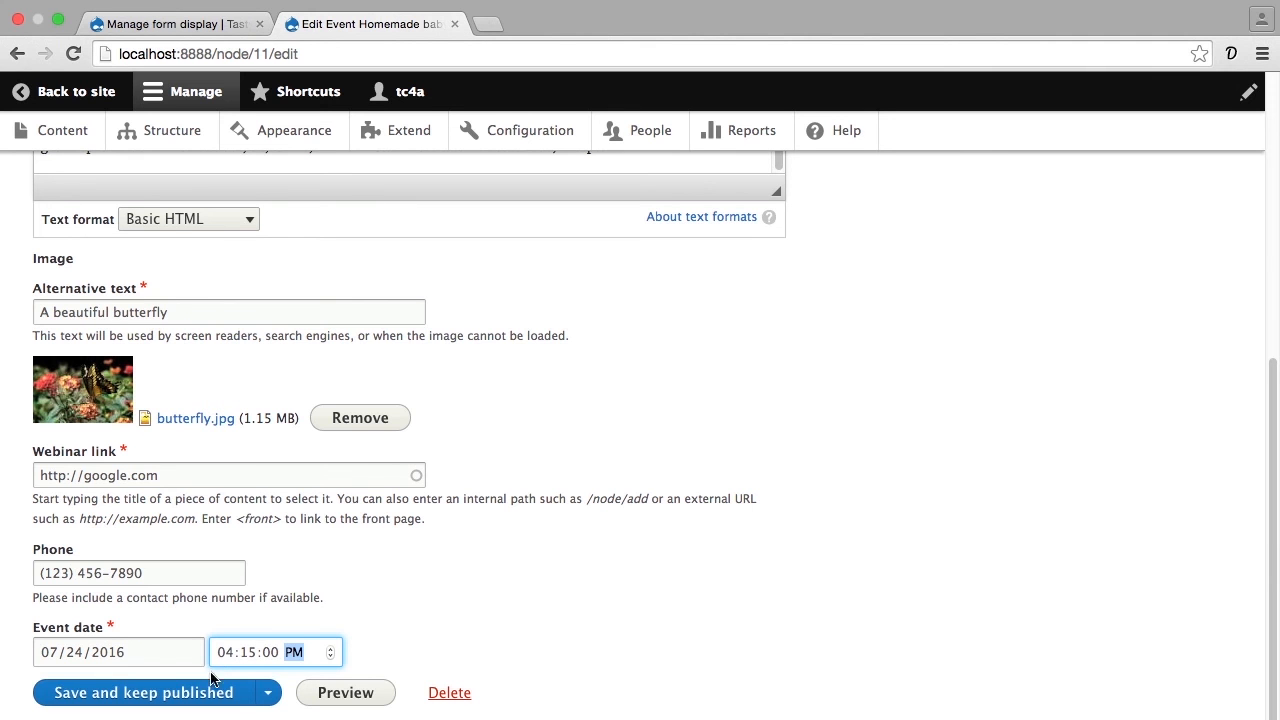
Step: Save the event, keeping it published, and check the Event date shown on its page
click(199, 698)
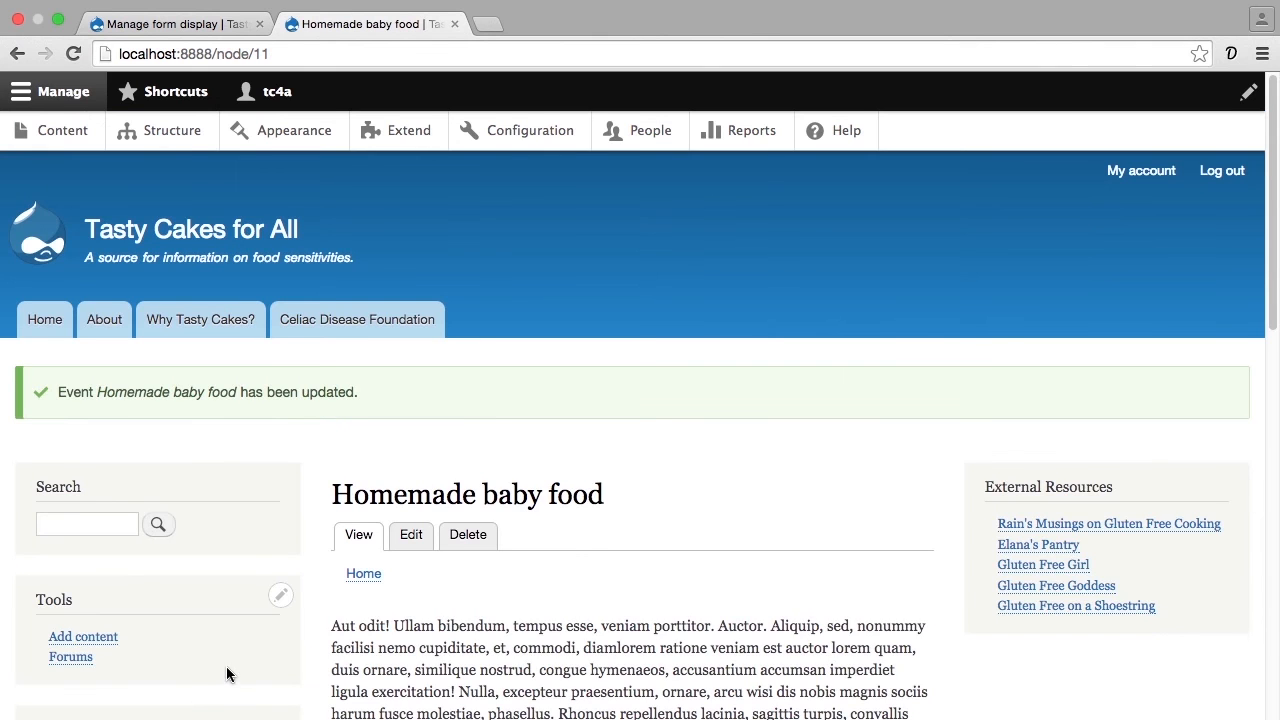
scroll(228, 672, down, 10)
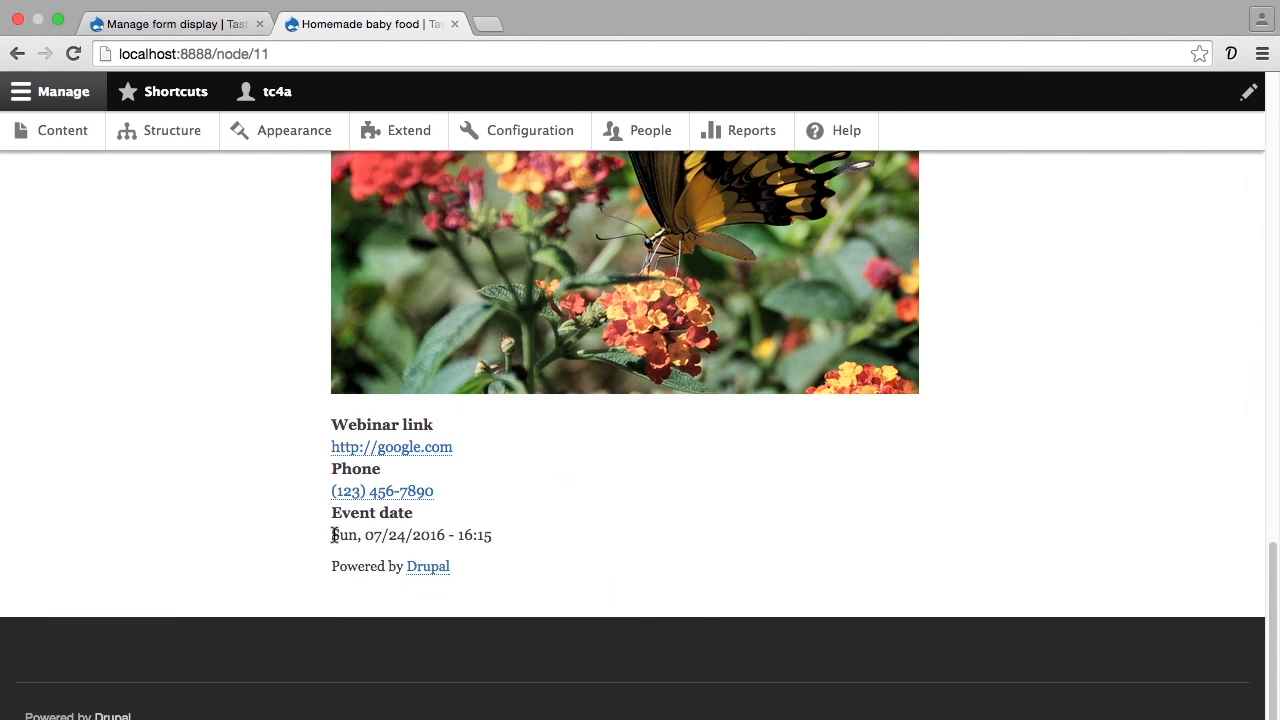
drag(334, 535, 492, 535)
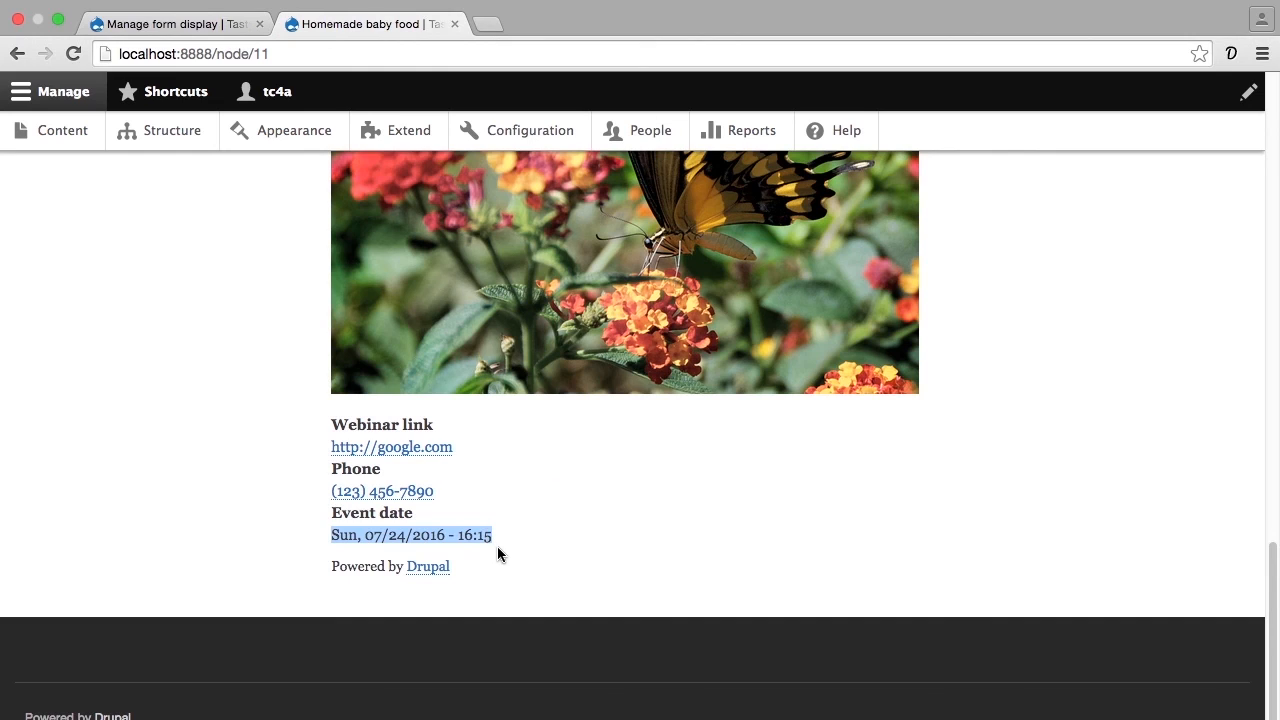